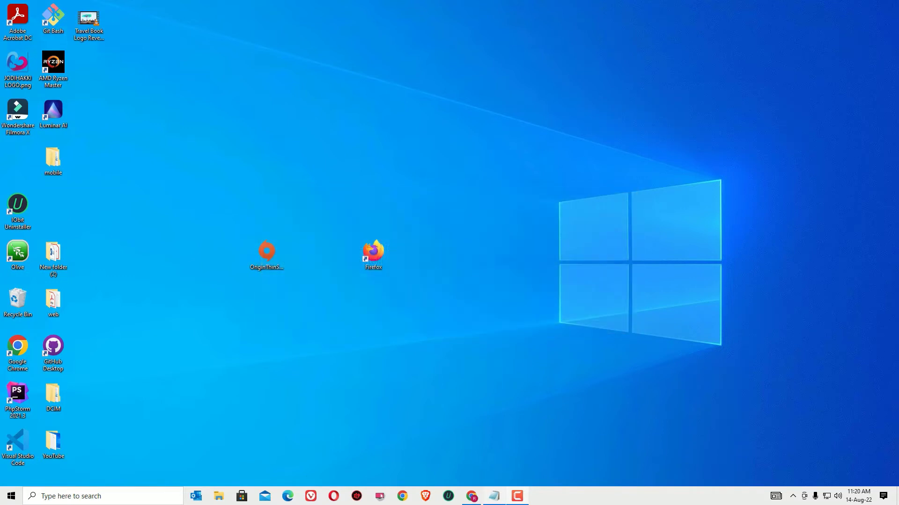
Switch to the Notepad notes holding the MediaFire and TechPowerUp download links
key(alt+Tab)
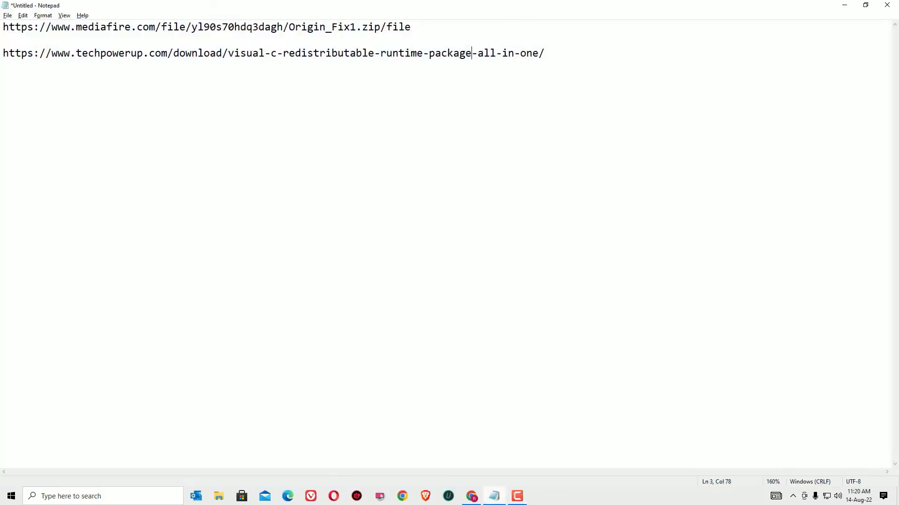
Copy the Origin_Fix1.zip MediaFire link from Notepad and paste it into a new Edge tab
triple_click(407, 27)
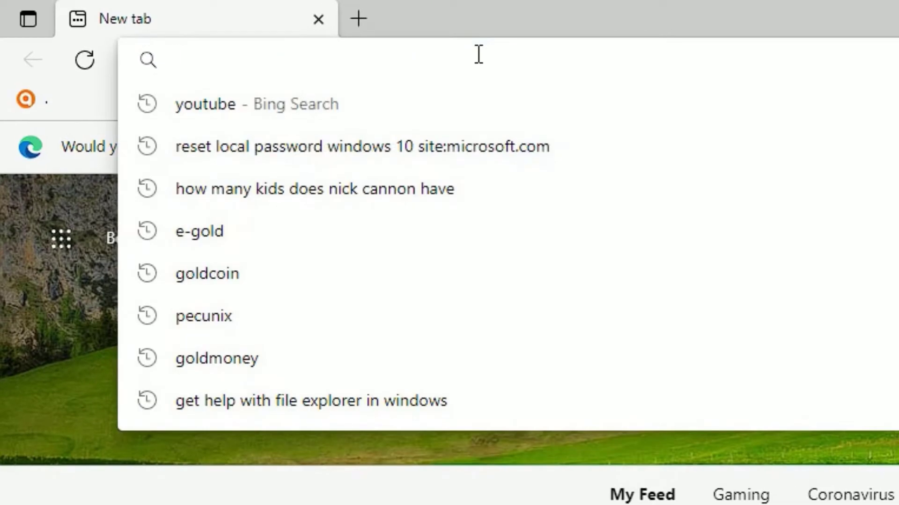
text(https://www.mediafire.com/file/yl90s70hdq3dagh/Origin_Fix1.zip/file)
Download Origin_Fix1.zip (195.89KB) from its MediaFire page, then bring up File Explorer
key(Return)
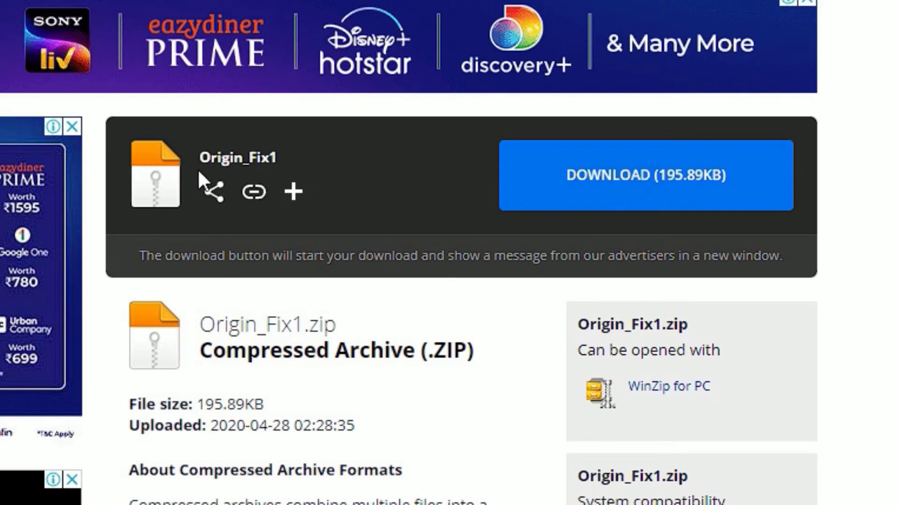
click(585, 200)
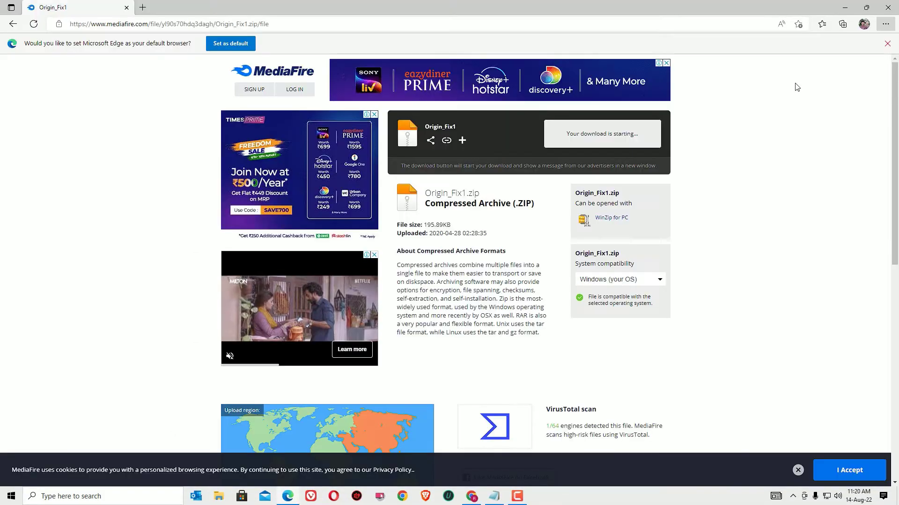
key(super+e)
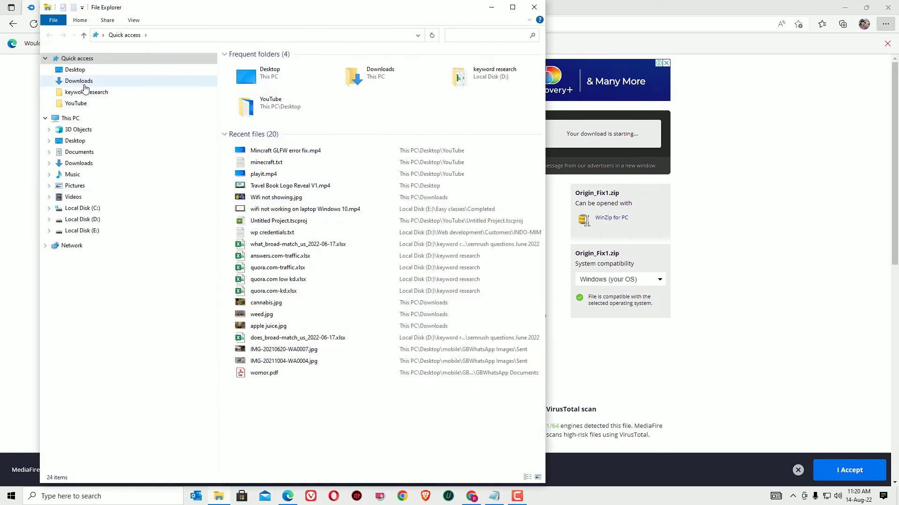
Copy Origin_Fix1.zip from Downloads onto the middle of the desktop
click(84, 85)
click(325, 83)
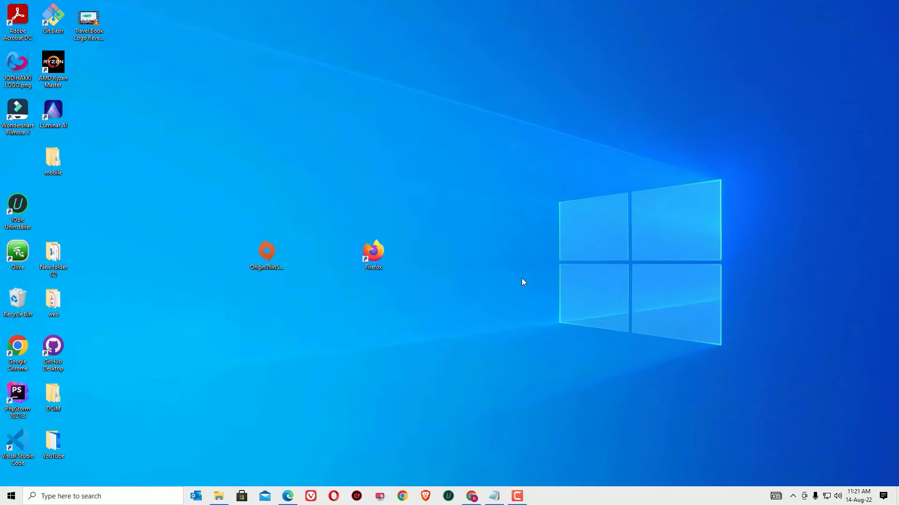
key(ctrl+v)
drag(17, 156, 310, 148)
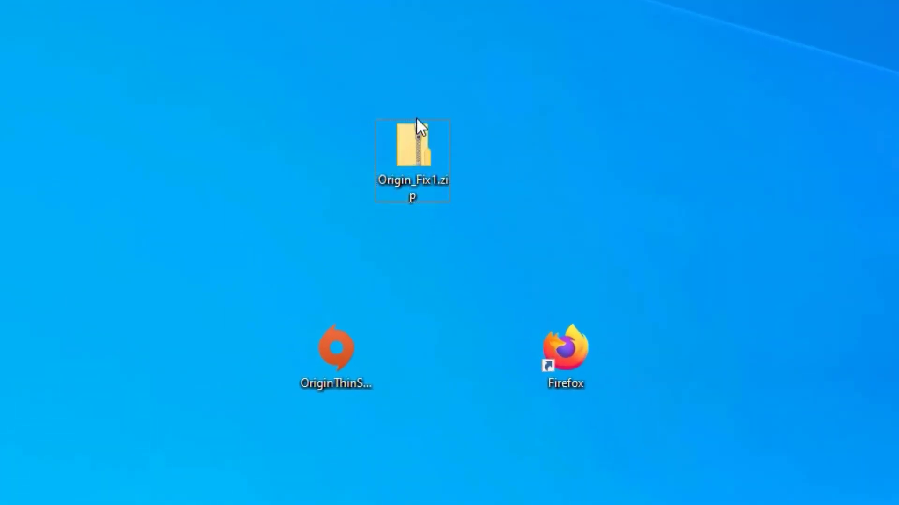
Extract Origin_Fix1.zip and select msvcp140.dll and vcruntime140.dll
right_click(404, 149)
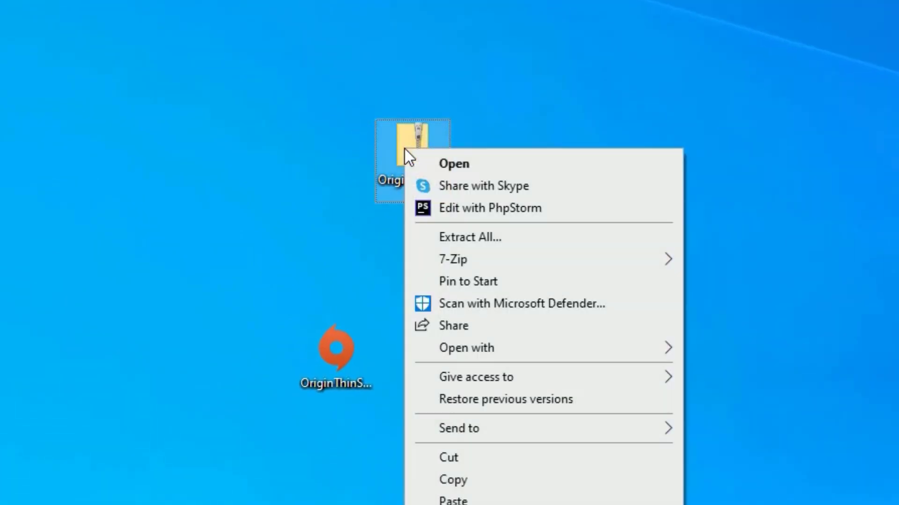
click(475, 227)
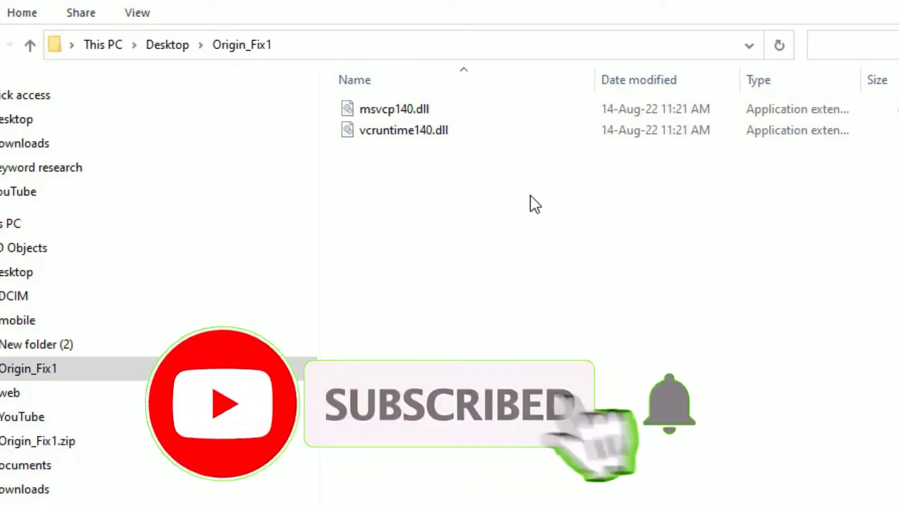
drag(530, 195, 397, 89)
Copy msvcp140.dll and vcruntime140.dll into C:\Windows\SysWOW64, replacing the existing files
right_click(414, 106)
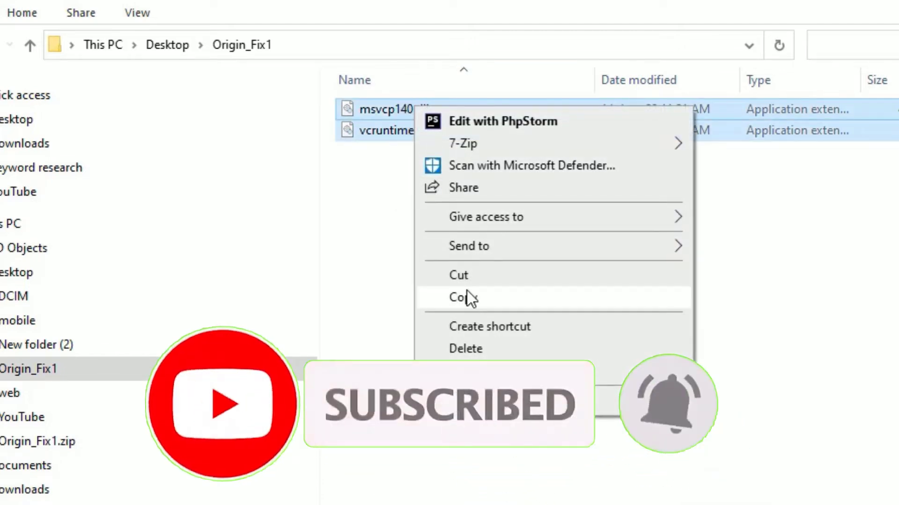
click(468, 296)
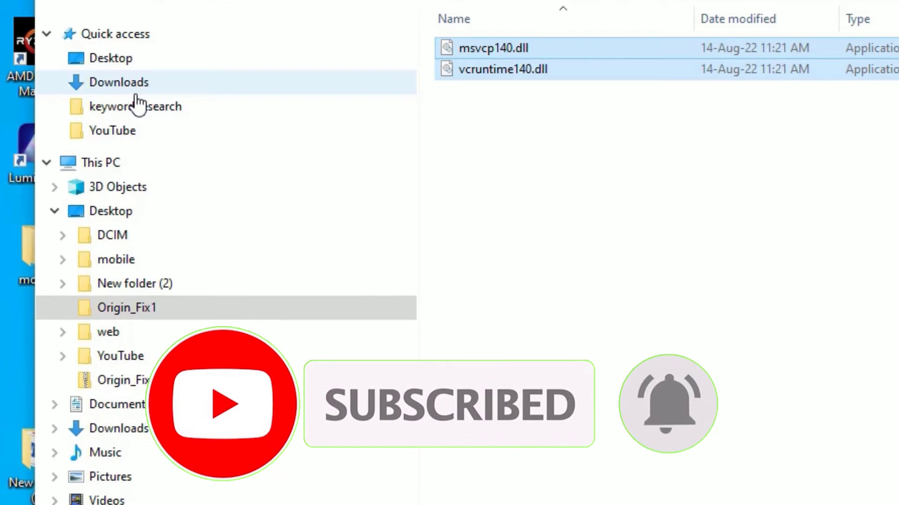
click(121, 162)
click(575, 320)
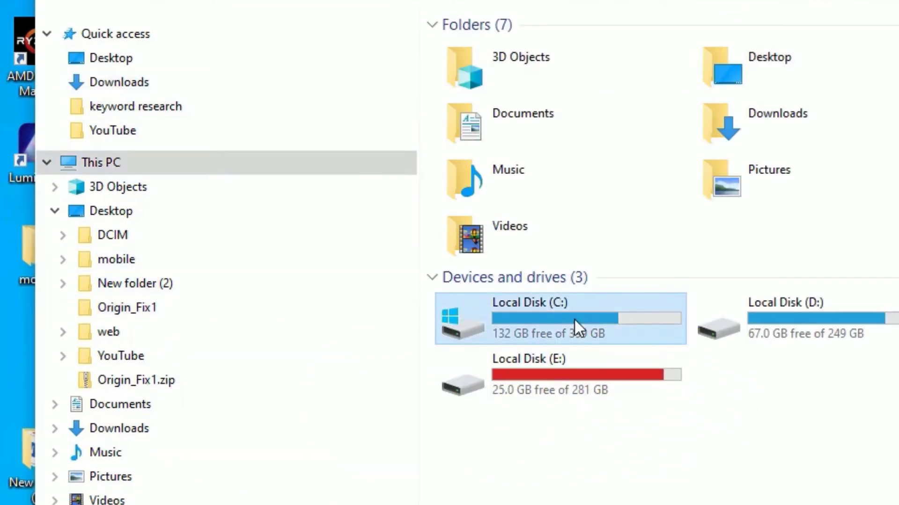
double_click(574, 320)
double_click(514, 75)
scroll(496, 436, down, 15)
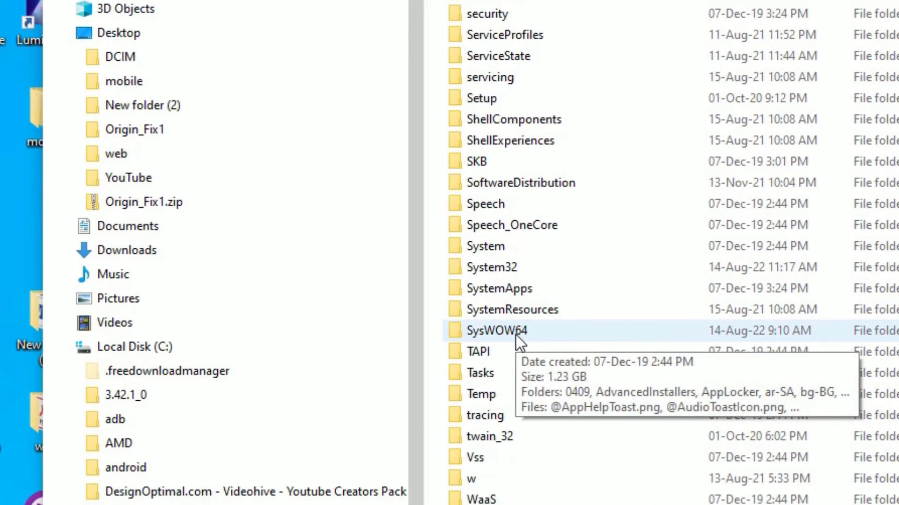
double_click(515, 333)
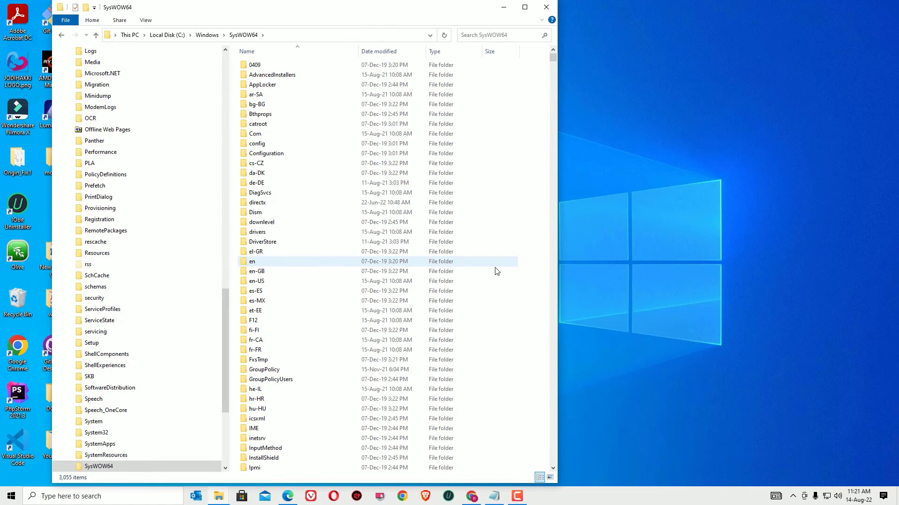
right_click(526, 273)
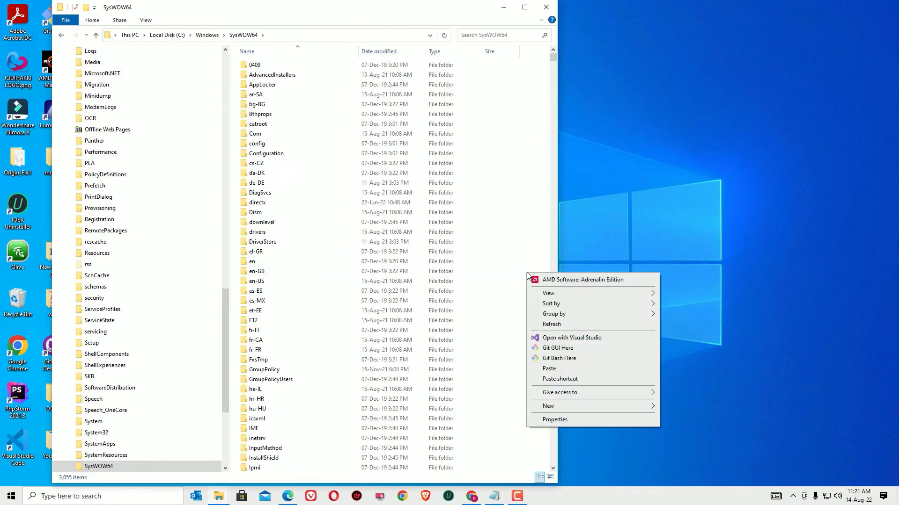
click(548, 369)
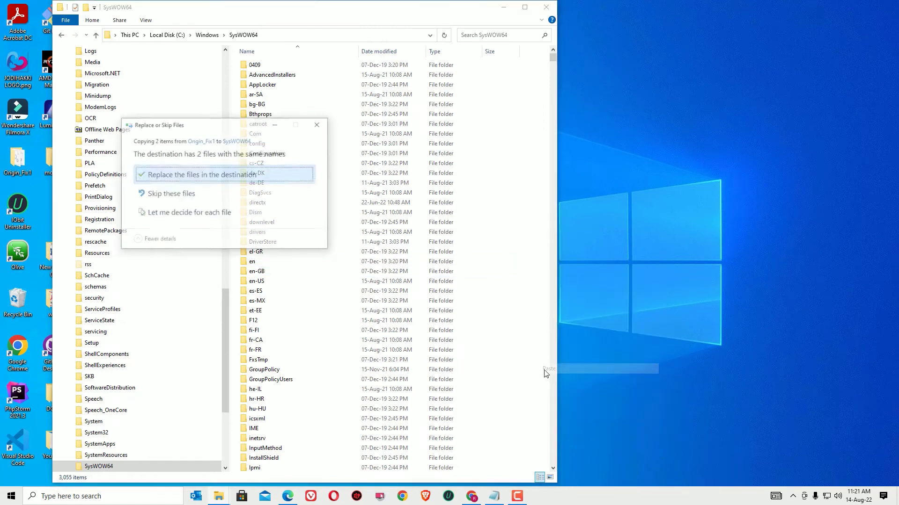
click(207, 178)
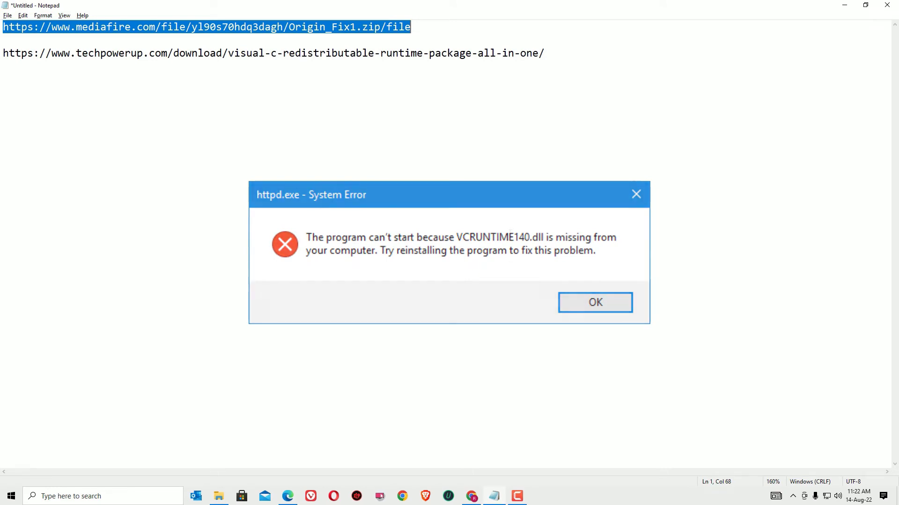
Load the TechPowerUp Visual C++ runtimes link from Notepad in a new Edge tab
click(502, 54)
key(End)
key(shift+Home)
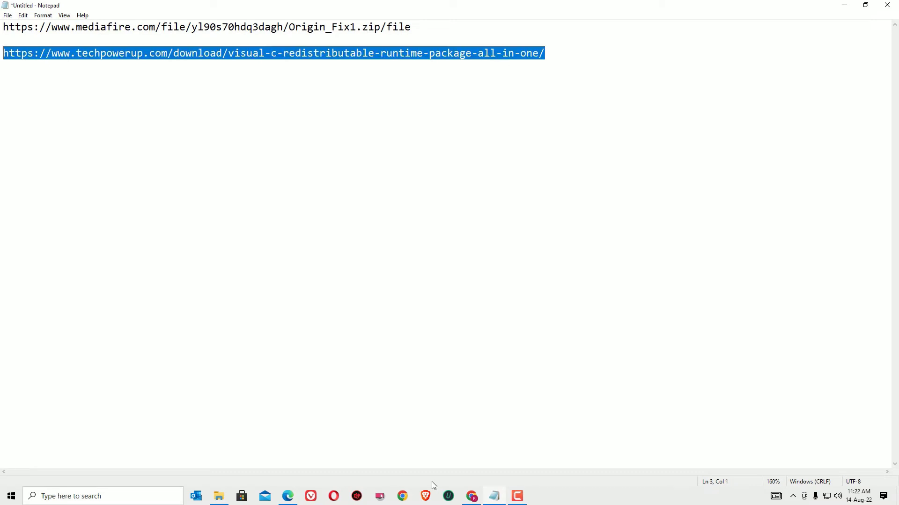
click(285, 498)
key(ctrl+t)
key(ctrl+v)
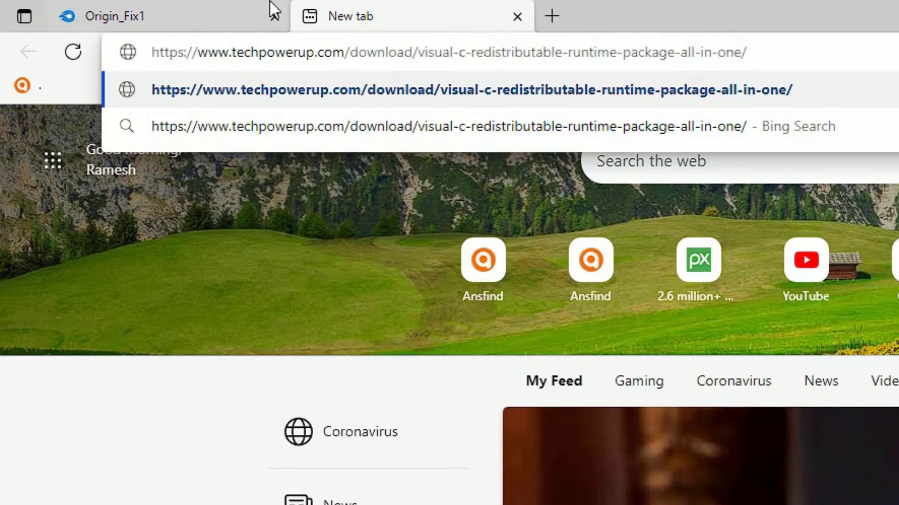
key(Return)
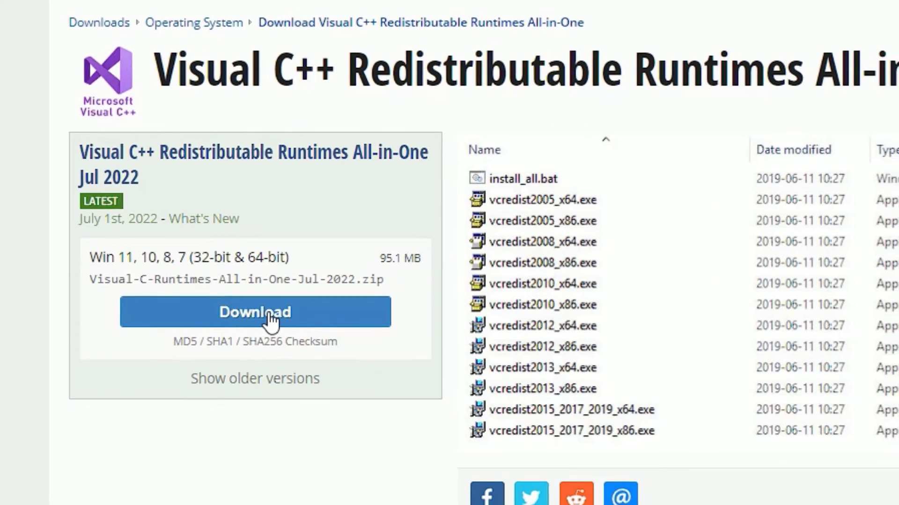
Download Visual-C-Runtimes-All-in-One-Jul-2022.zip (95.1 MB) from a TechPowerUp server and show it in Downloads
click(273, 322)
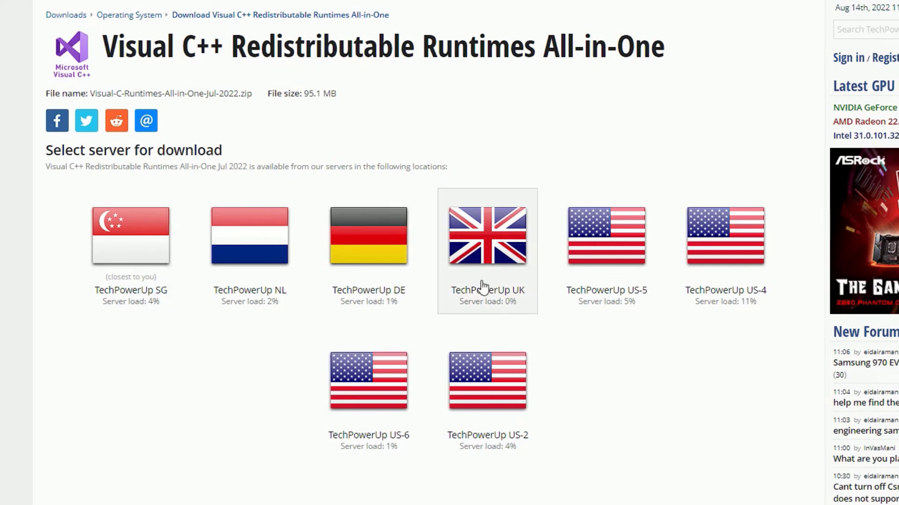
click(623, 253)
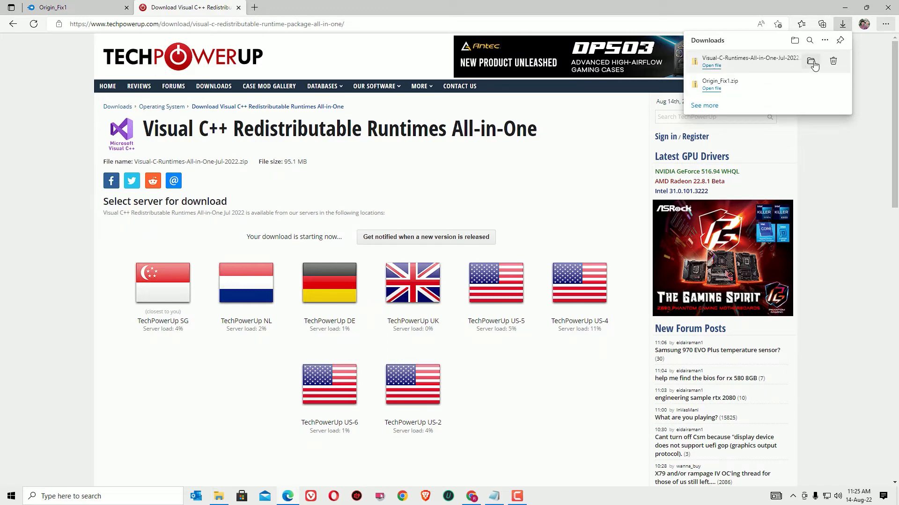
click(810, 65)
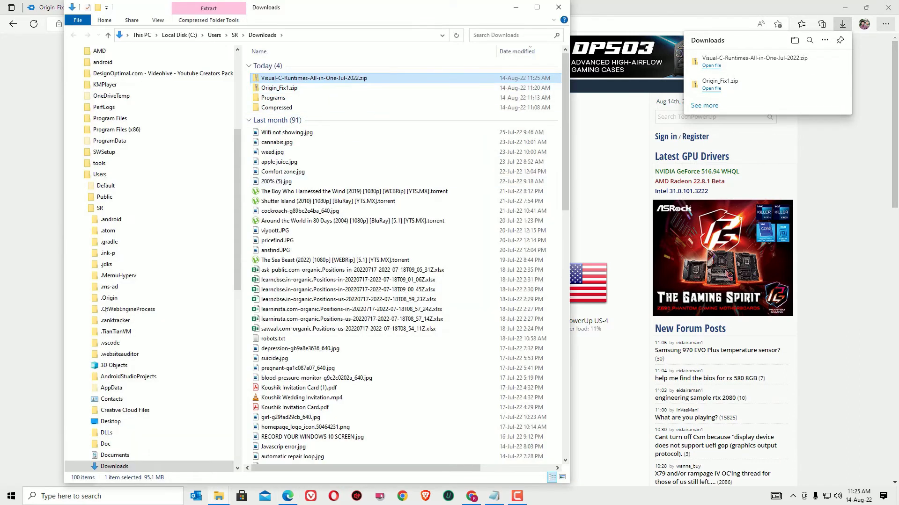
key(super+d)
Put Visual-C-Runtimes-All-in-One-Jul-2022.zip on the desktop and extract it into its own folder
key(ctrl+v)
drag(53, 206, 551, 178)
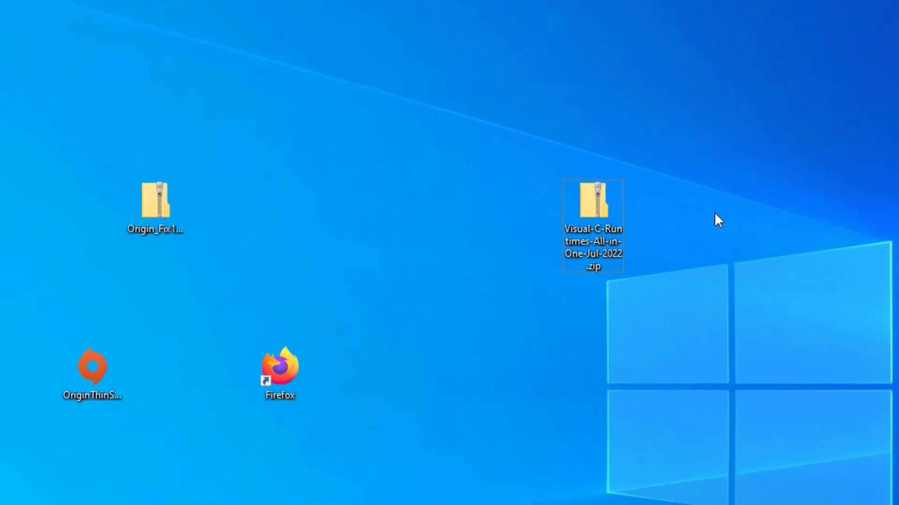
right_click(595, 208)
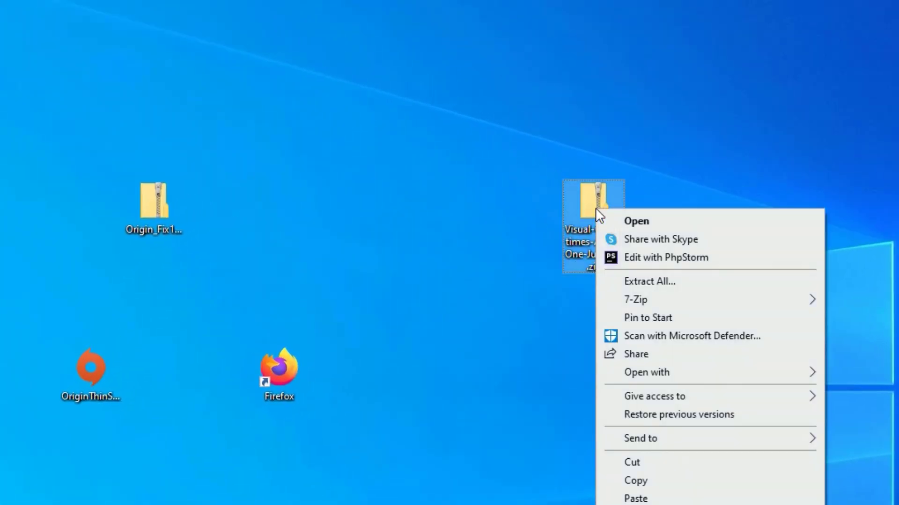
click(667, 283)
key(Return)
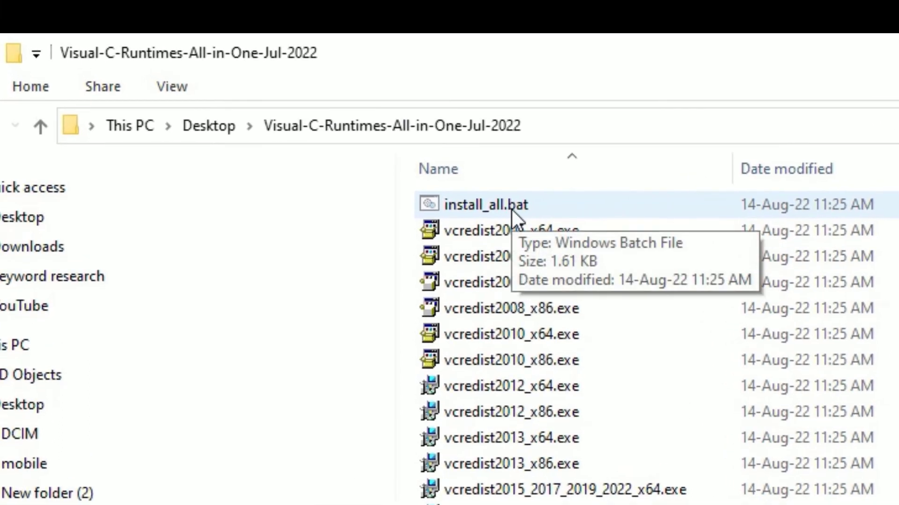
Run install_all.bat as administrator to install all bundled Visual C++ runtimes
right_click(512, 210)
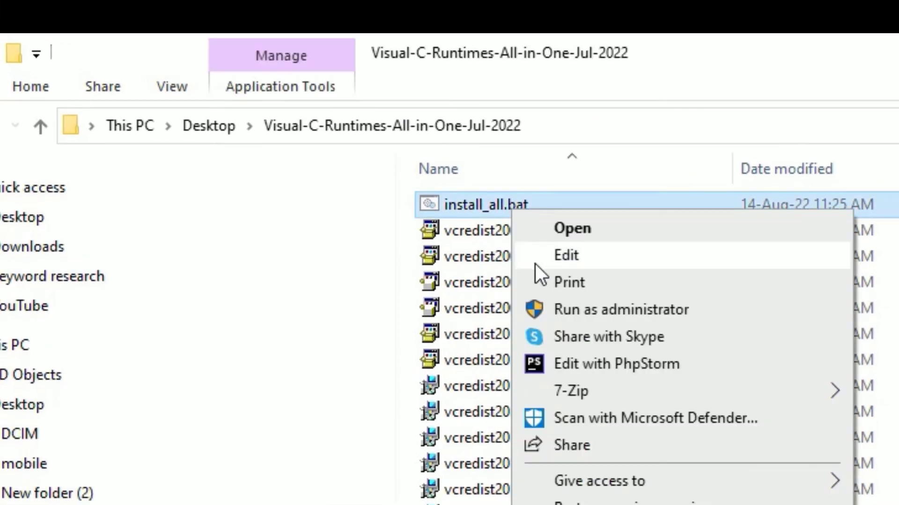
click(555, 310)
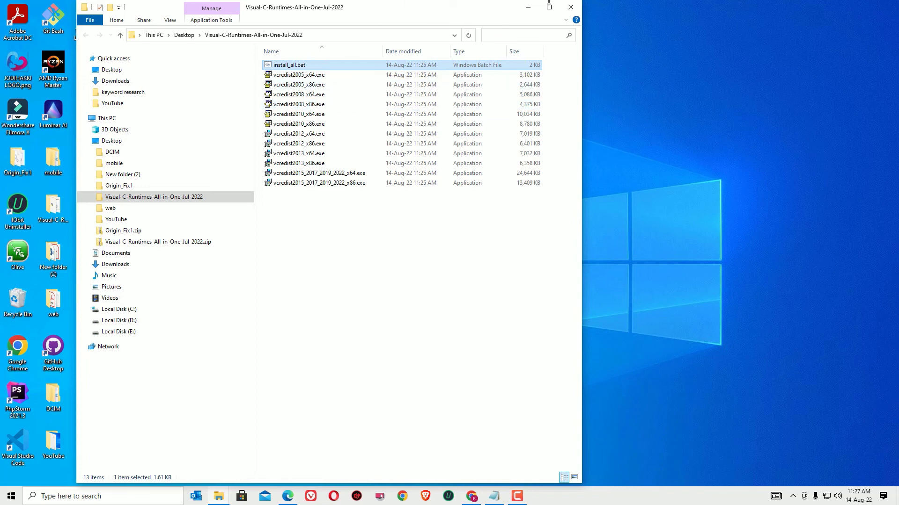
Close File Explorer and select the OriginThinSetup installer on the desktop
click(576, 8)
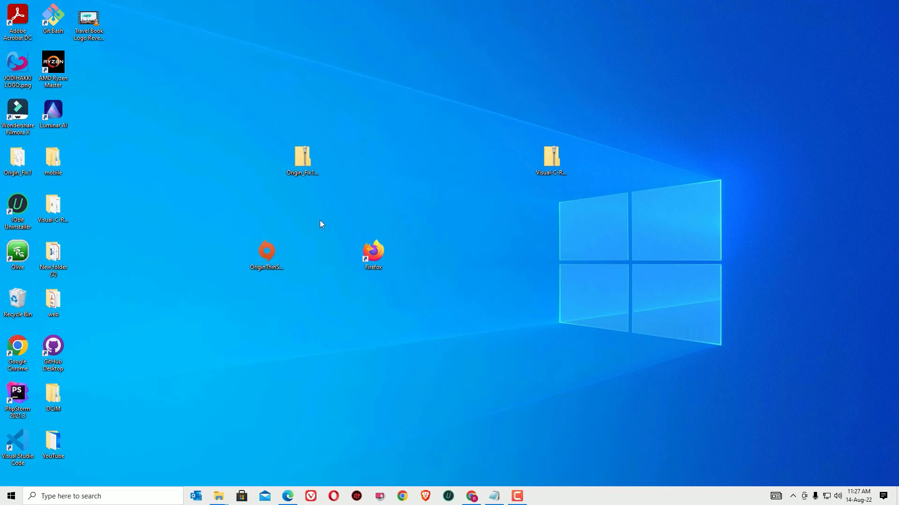
click(274, 245)
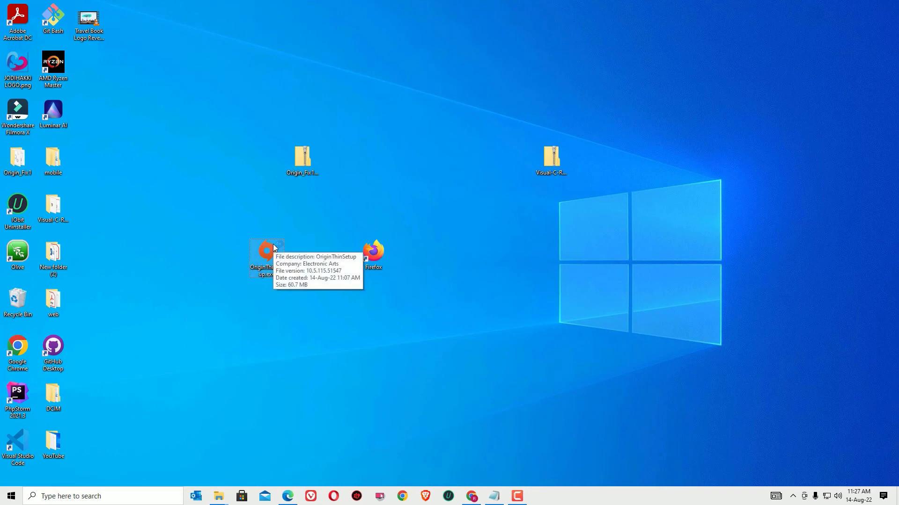